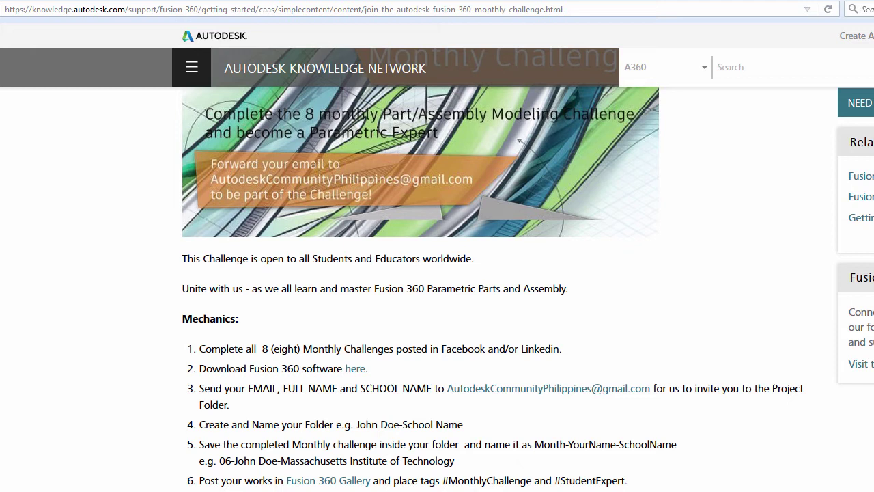
Scroll down the Fusion 360 monthly challenge page to the November challenge link and tutorial video
scroll(437, 273, down, 4)
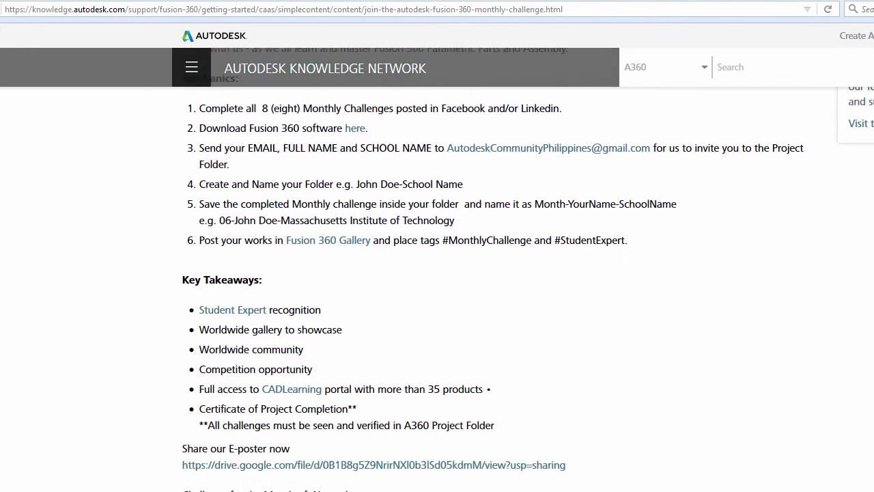
scroll(500, 273, down, 5)
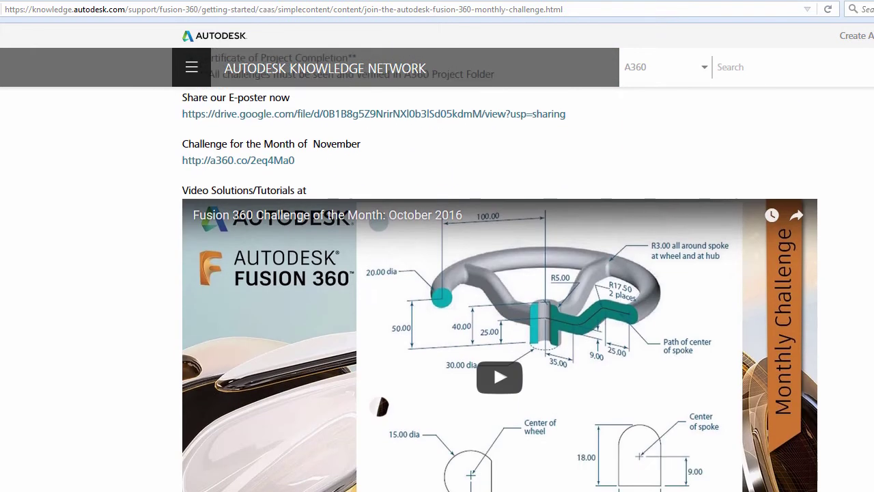
scroll(500, 273, down, 2)
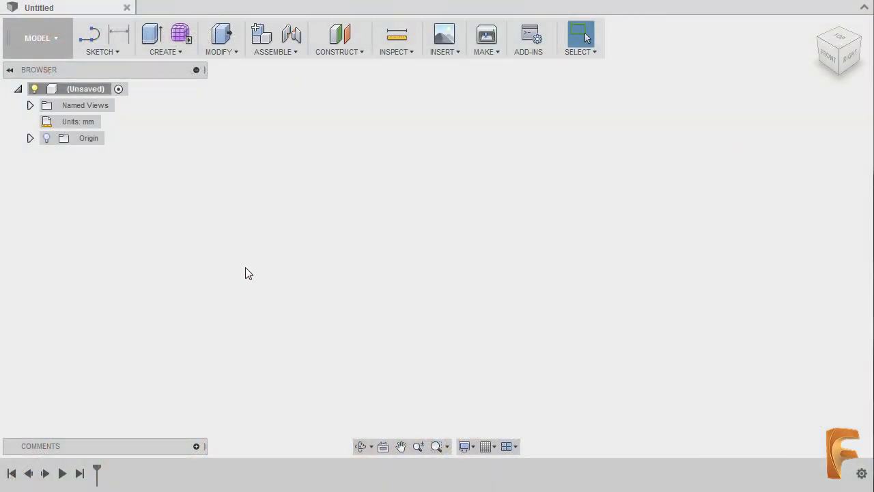
click(12, 7)
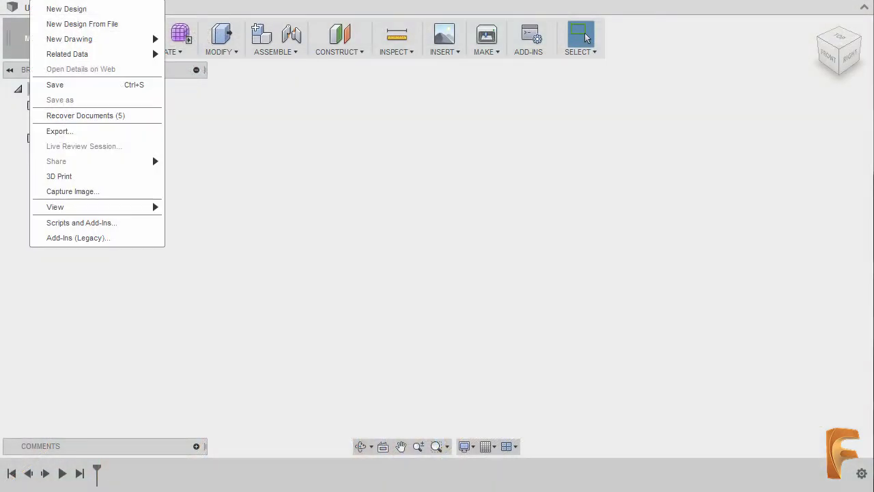
click(437, 257)
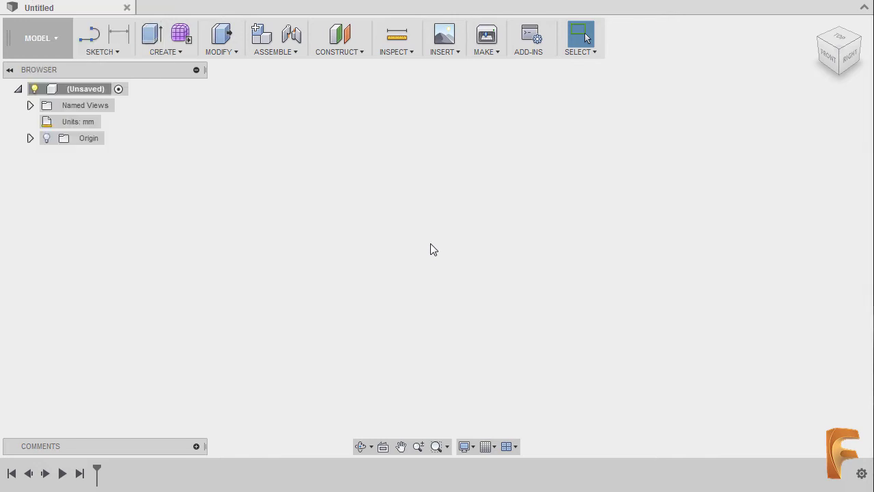
Add a new component under the root, name it base-rectangle, and turn on its Origin visibility
right_click(72, 87)
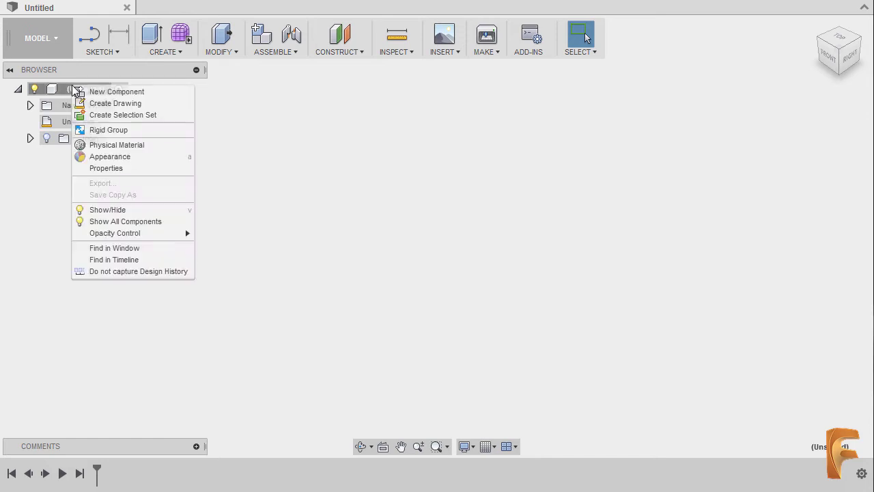
click(149, 94)
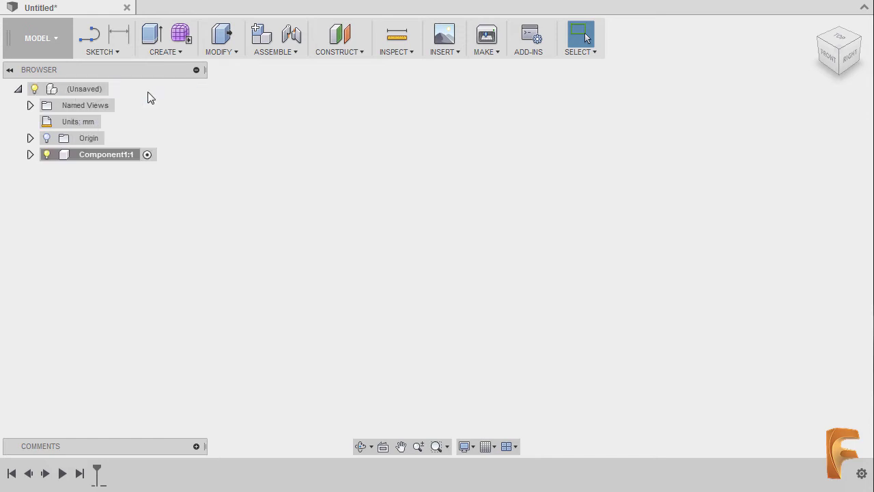
double_click(106, 155)
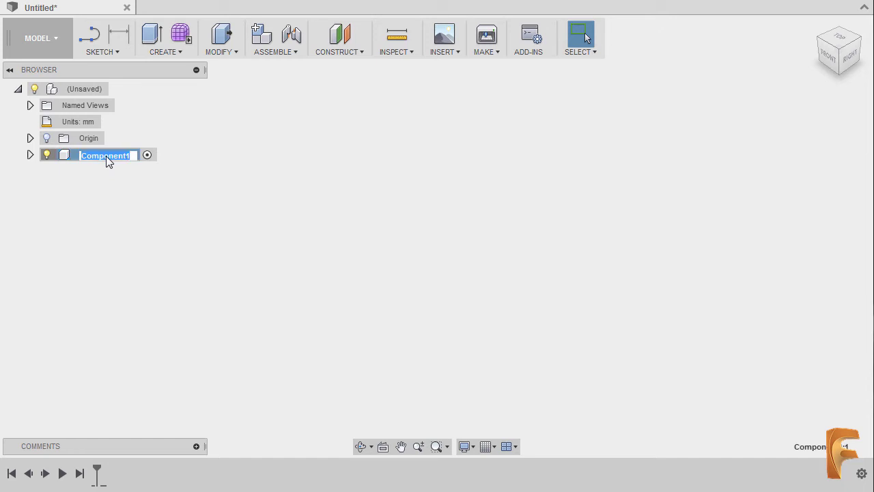
text(base-rectangle)
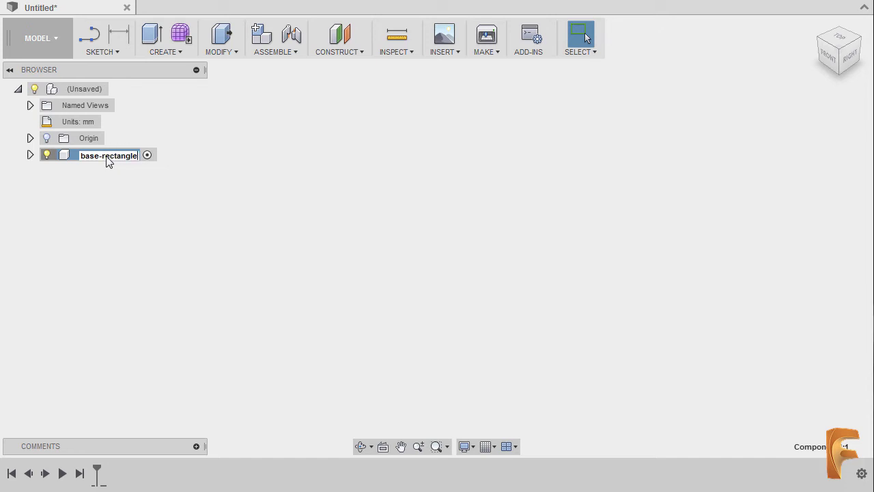
key(Return)
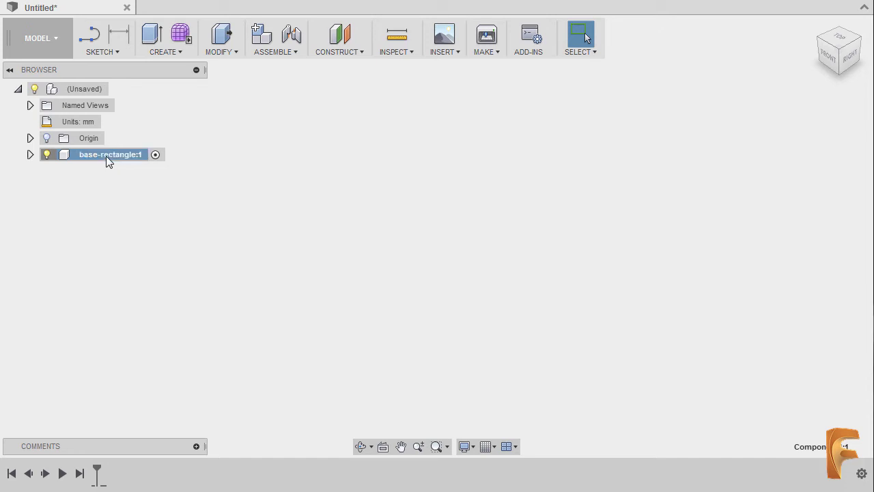
click(30, 154)
click(58, 172)
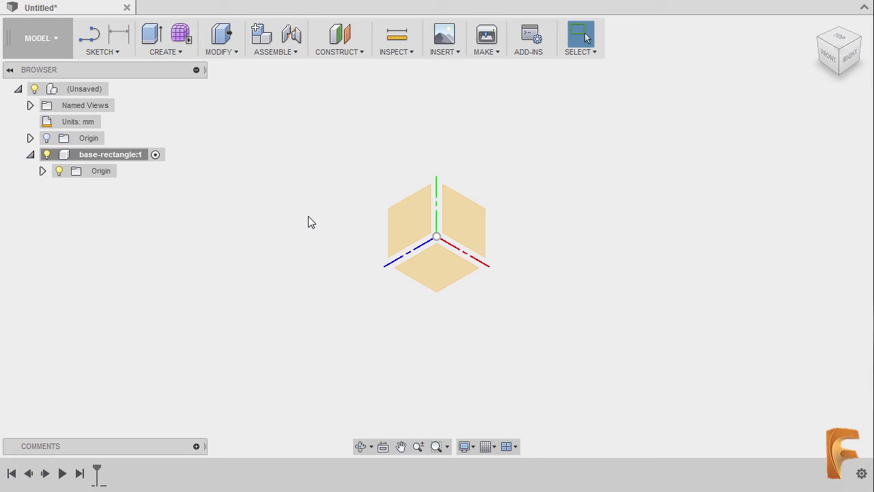
Start a sketch on the front origin plane and choose the Center Rectangle tool
key(s)
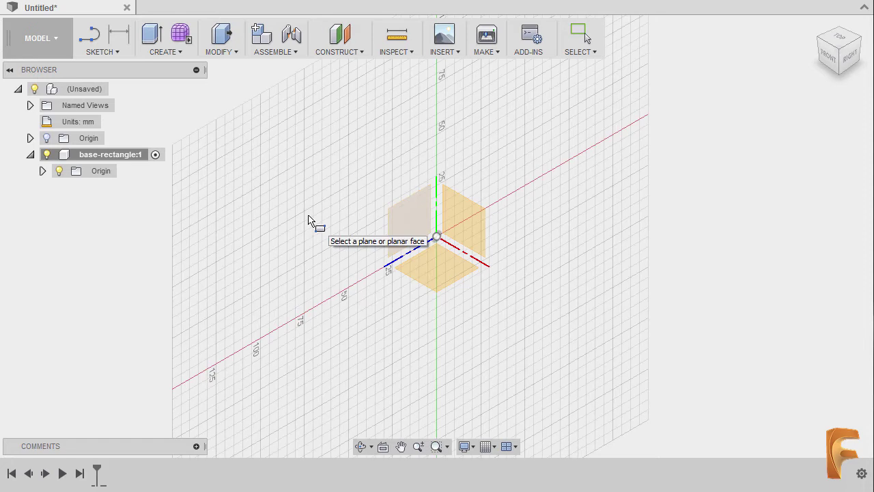
click(470, 226)
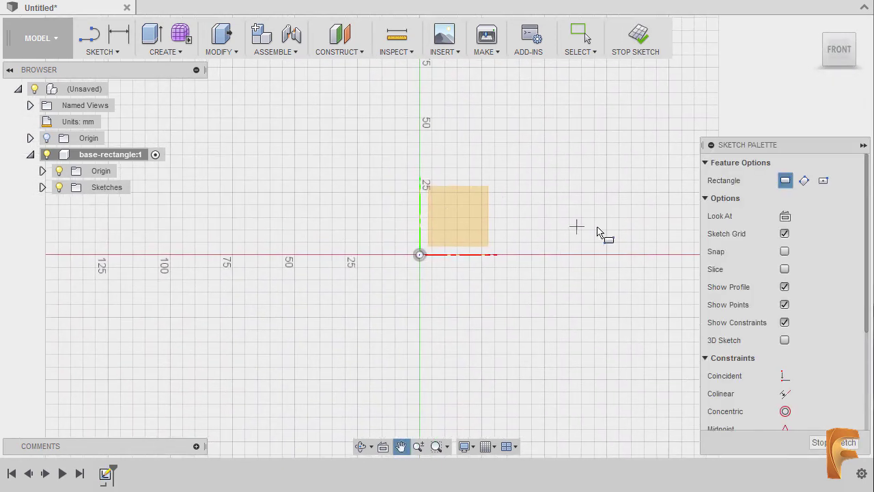
click(824, 183)
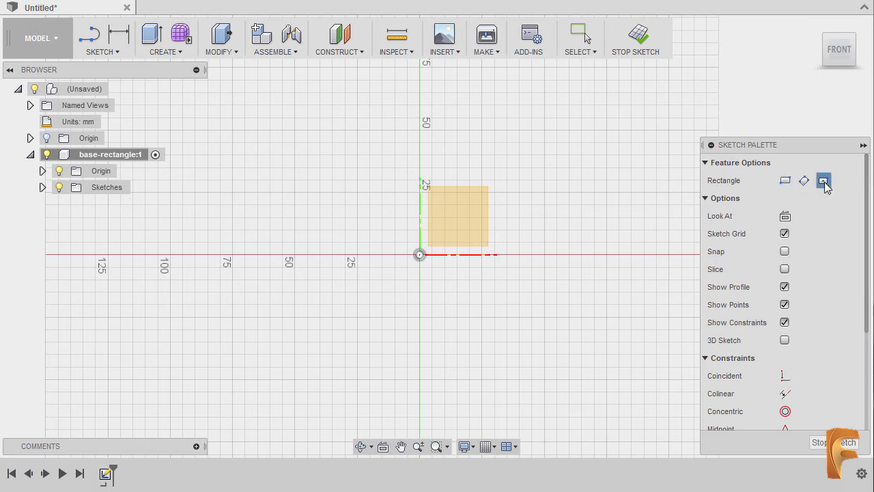
Draw a center rectangle at the origin, 40 mm high and 120 mm wide
click(419, 254)
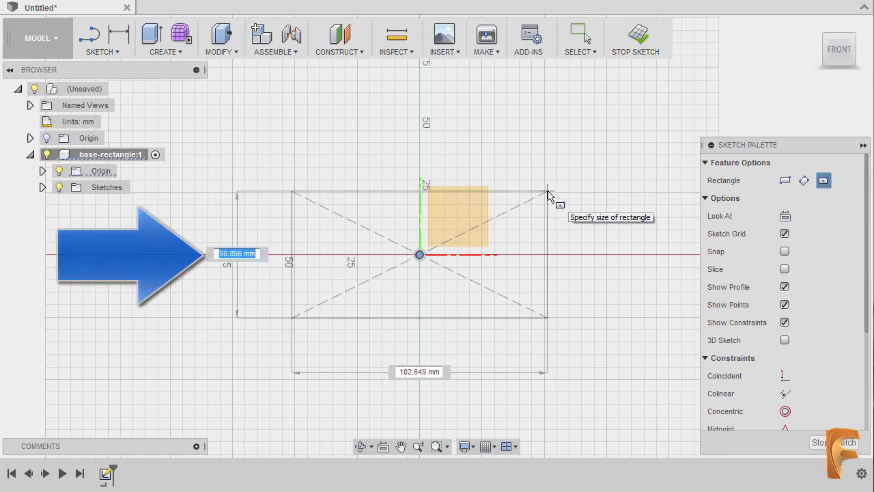
text(40)
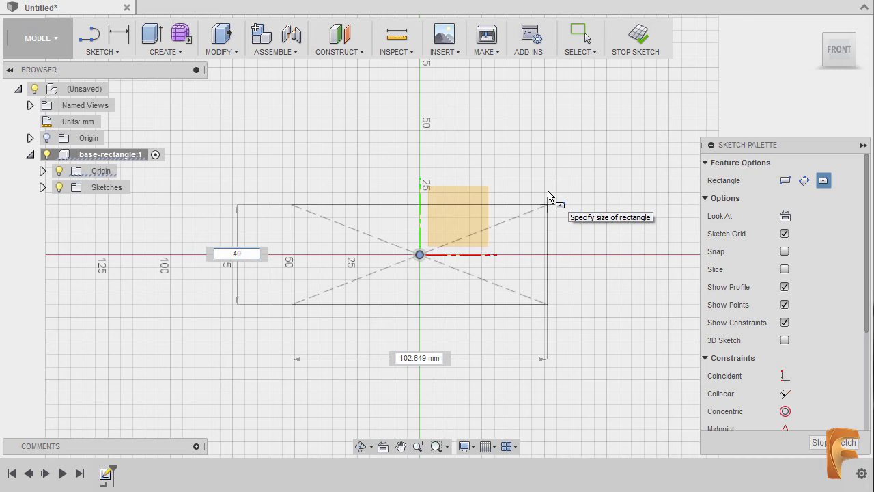
key(Tab)
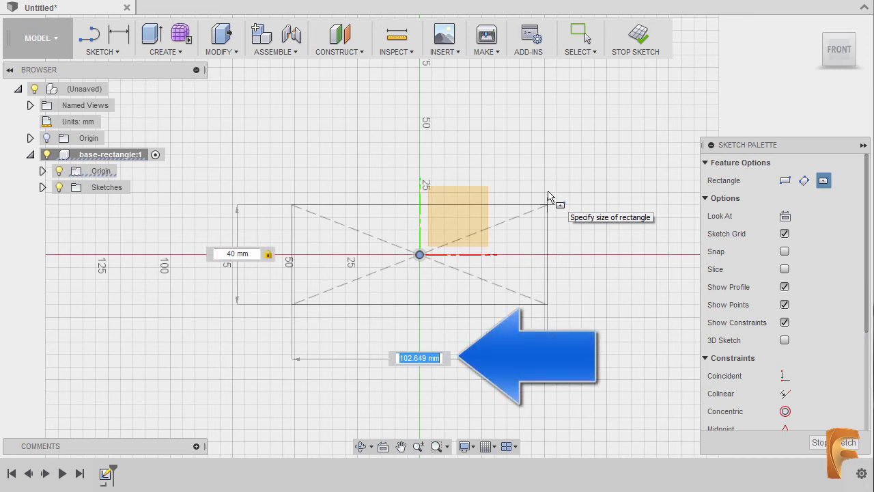
text(120)
key(Return)
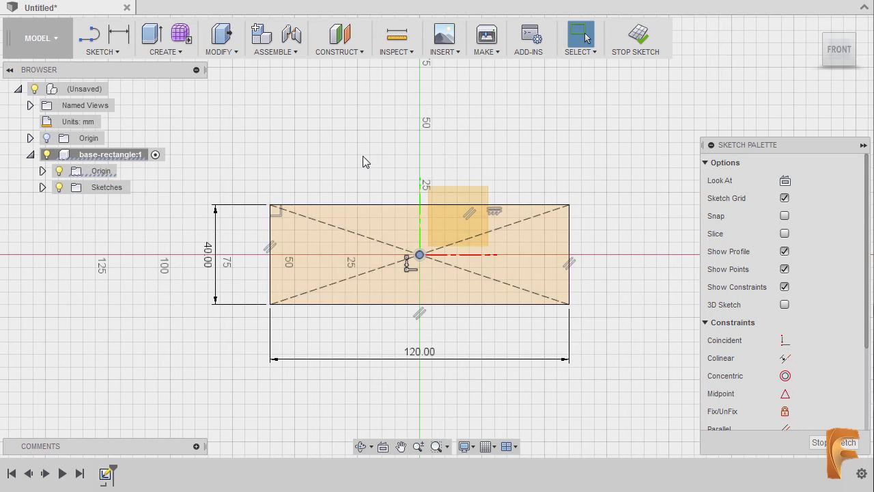
key(c)
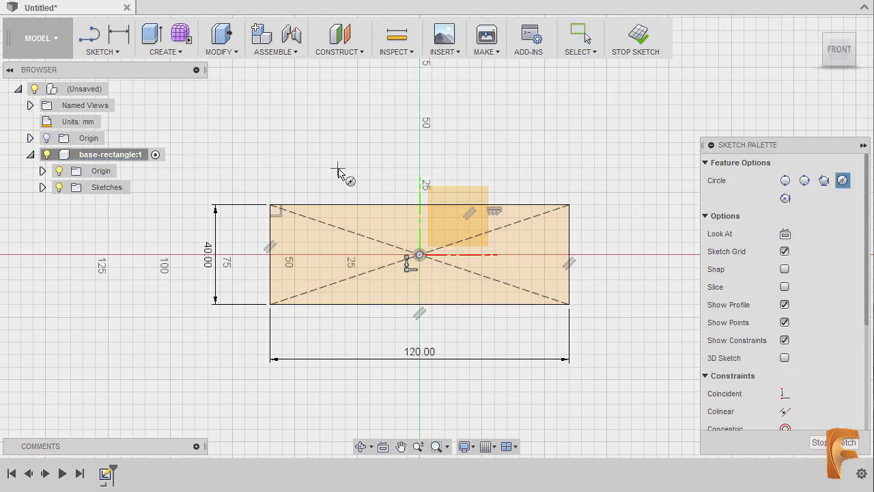
Place a 10 mm diameter circle above the rectangle, left of the vertical axis
click(337, 168)
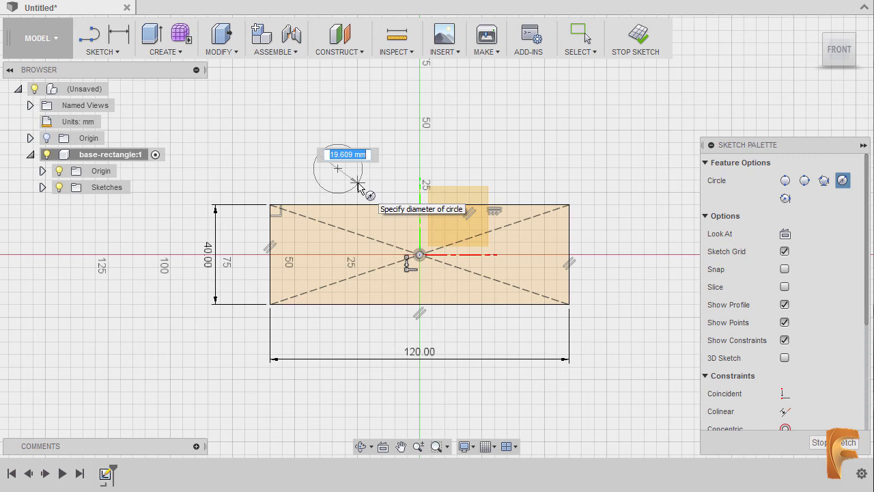
text(0)
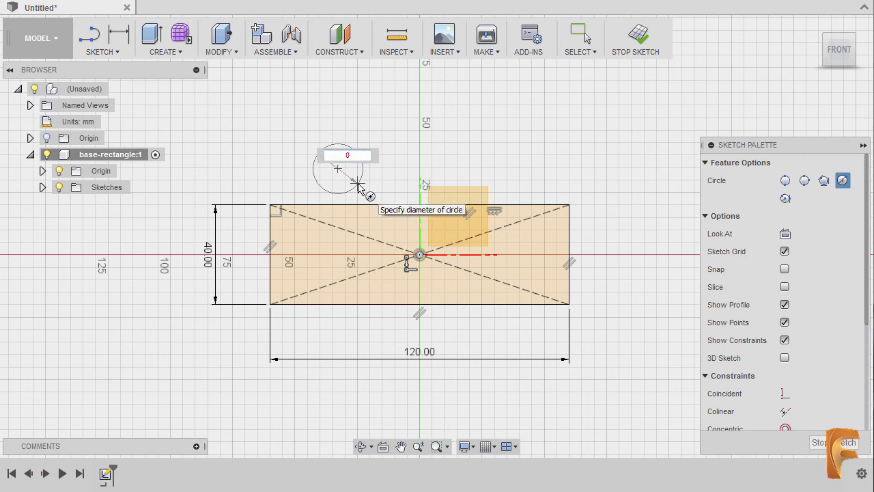
key(BackSpace)
text(10)
key(Return)
key(Escape)
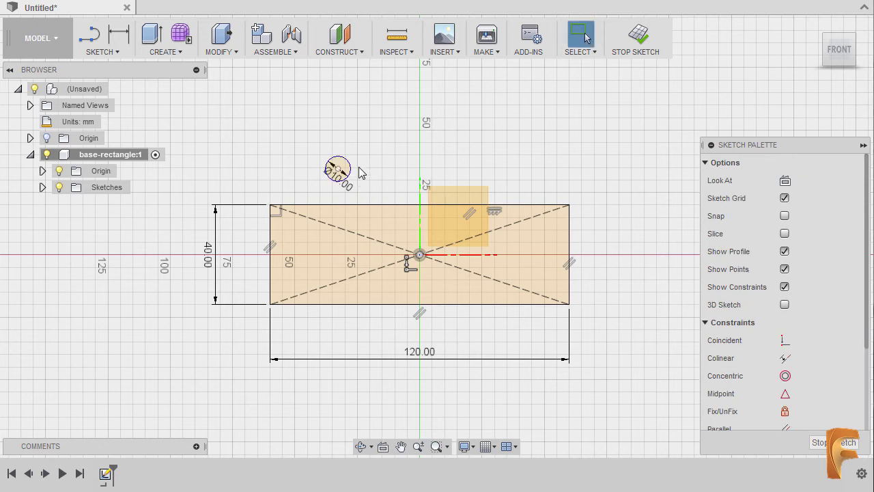
Draw an 80 mm horizontal line from the circle's centre and make it a construction line
key(l)
click(338, 168)
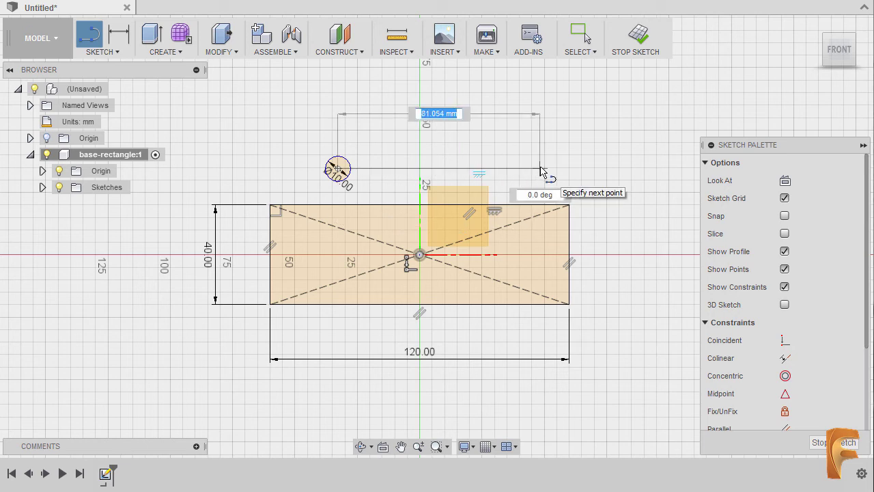
text(80)
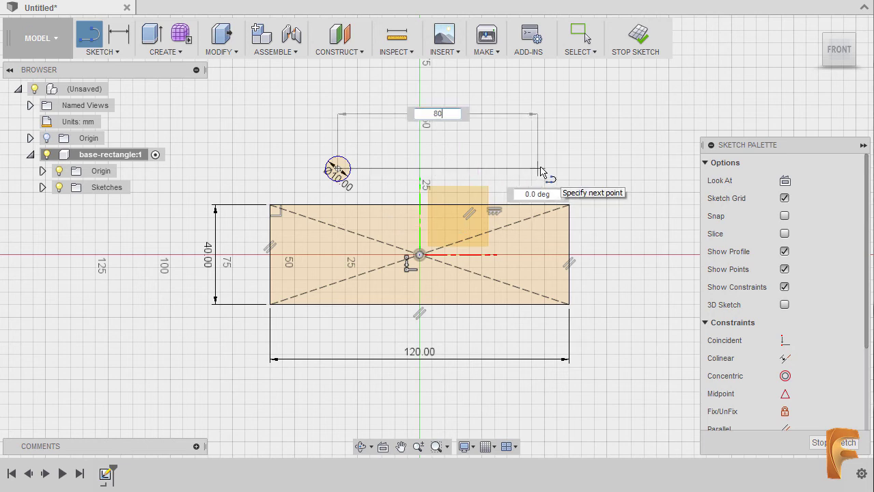
key(Return)
key(Escape)
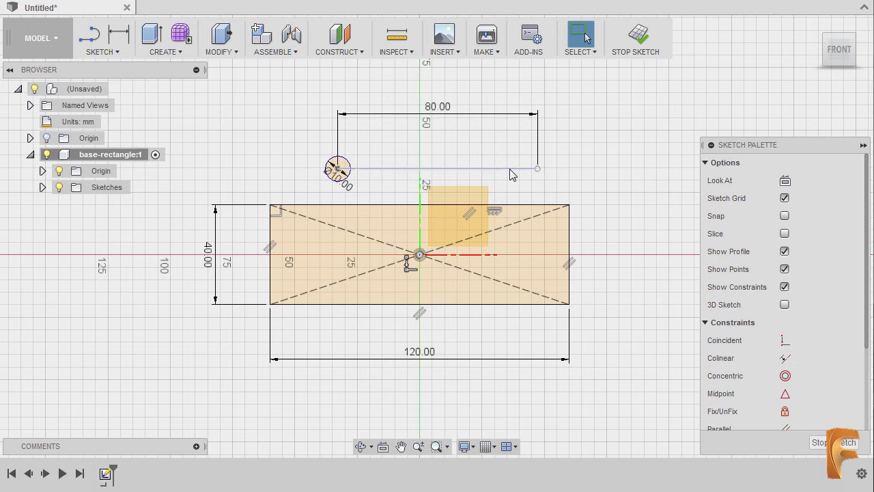
click(509, 168)
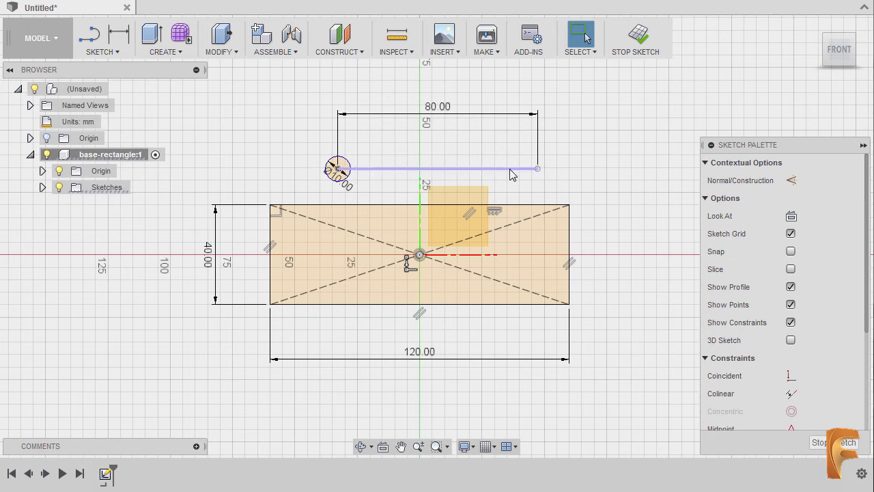
key(x)
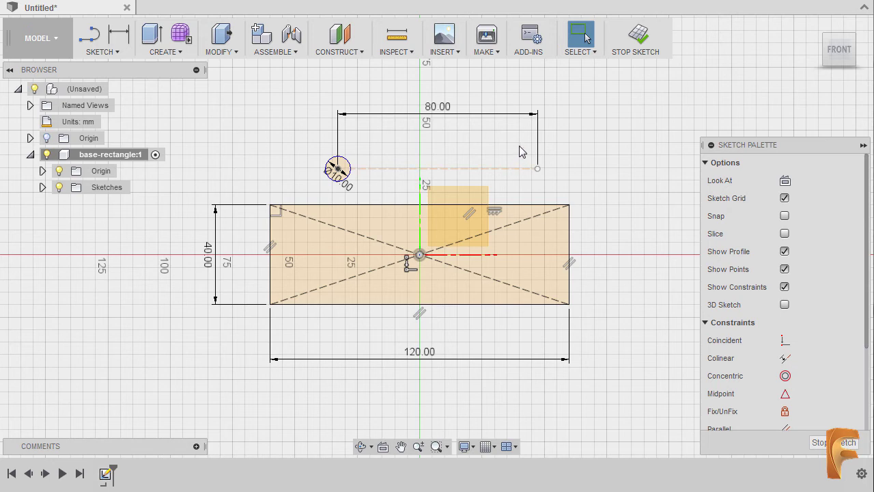
key(c)
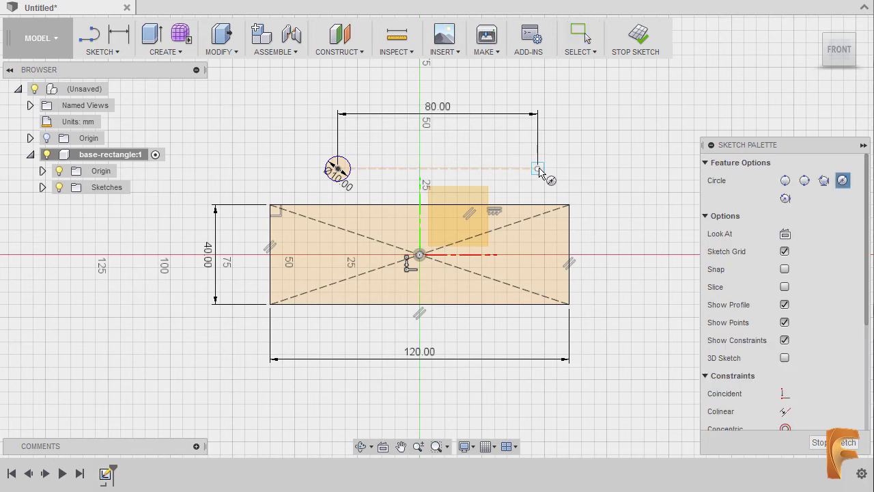
Draw a second circle at the line's right end and constrain it Equal to the 10 mm circle
click(539, 169)
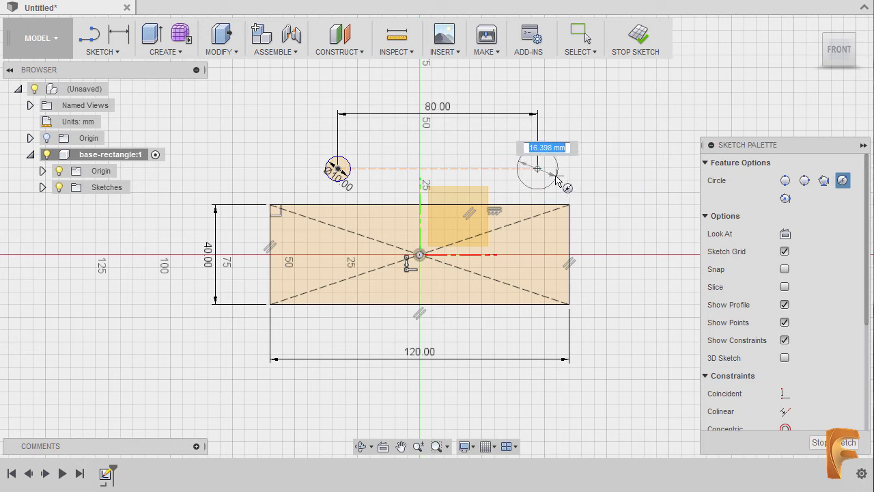
click(554, 177)
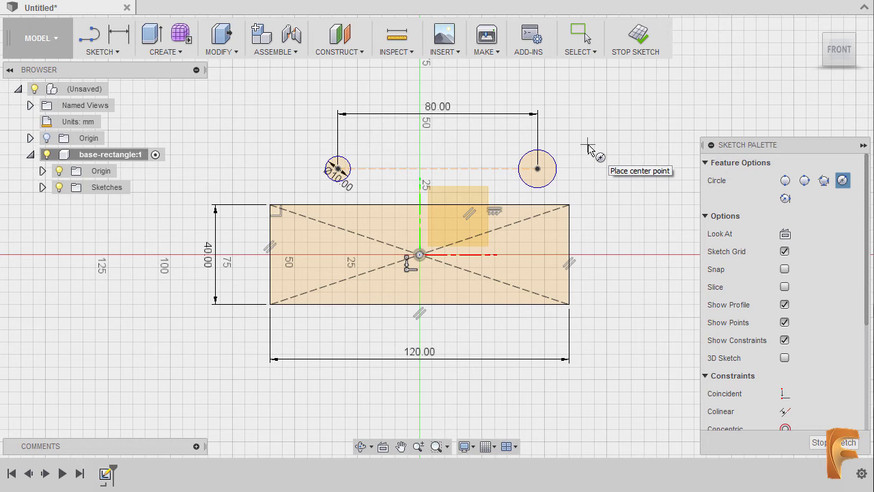
key(Escape)
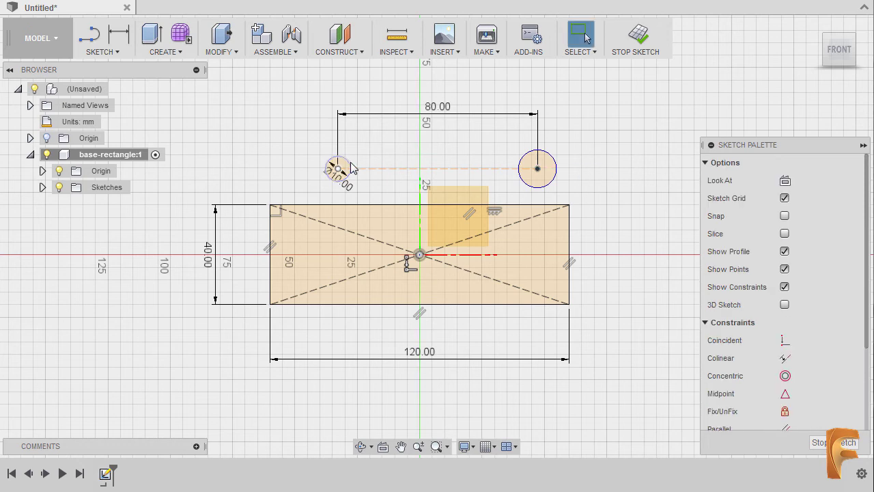
click(349, 165)
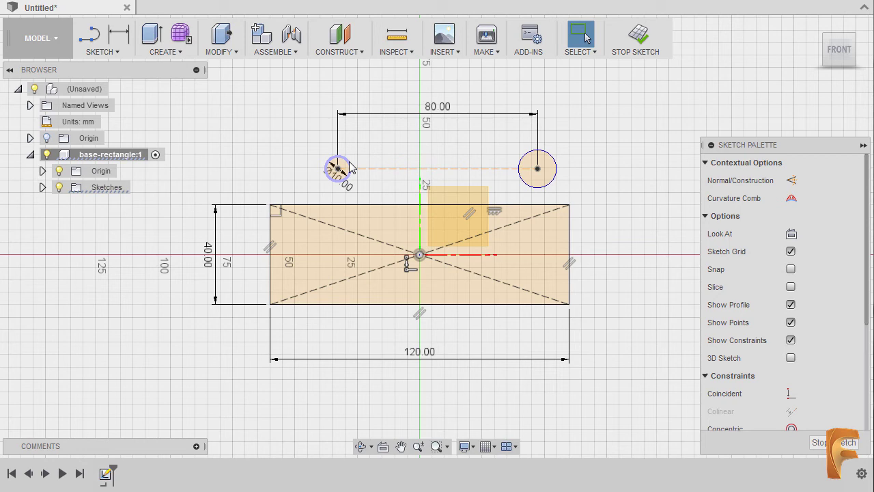
shift+click(526, 151)
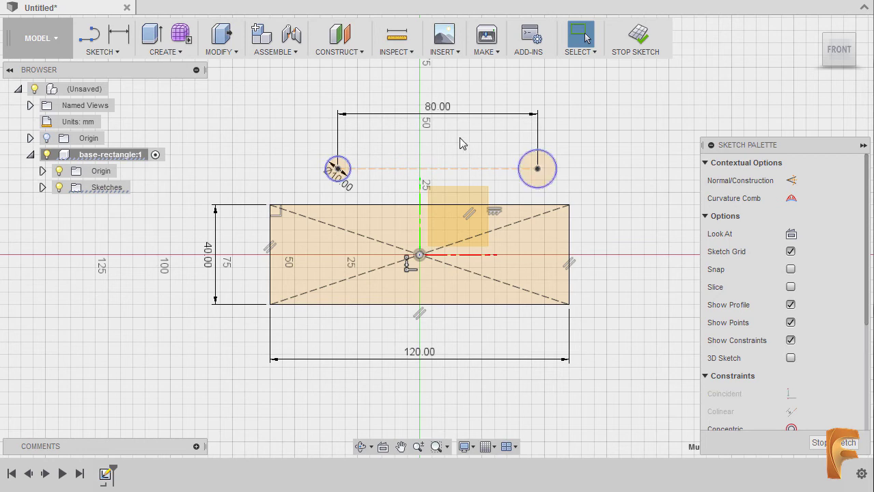
right_click(463, 133)
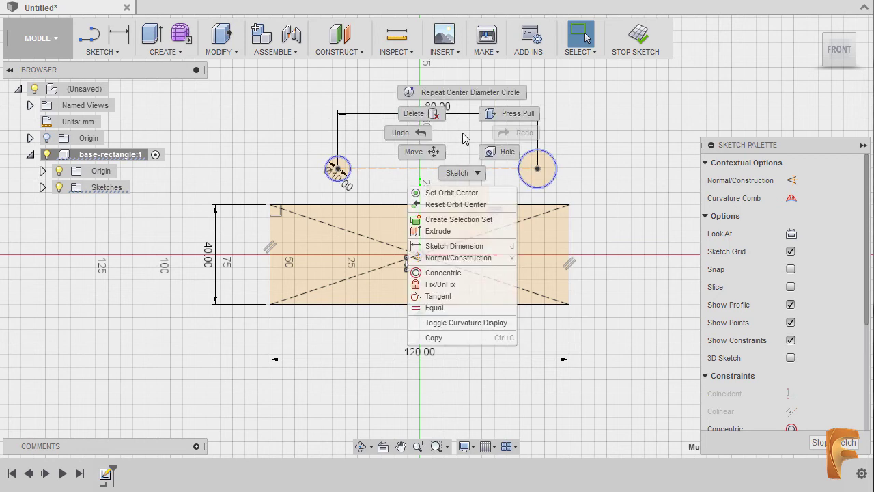
click(464, 308)
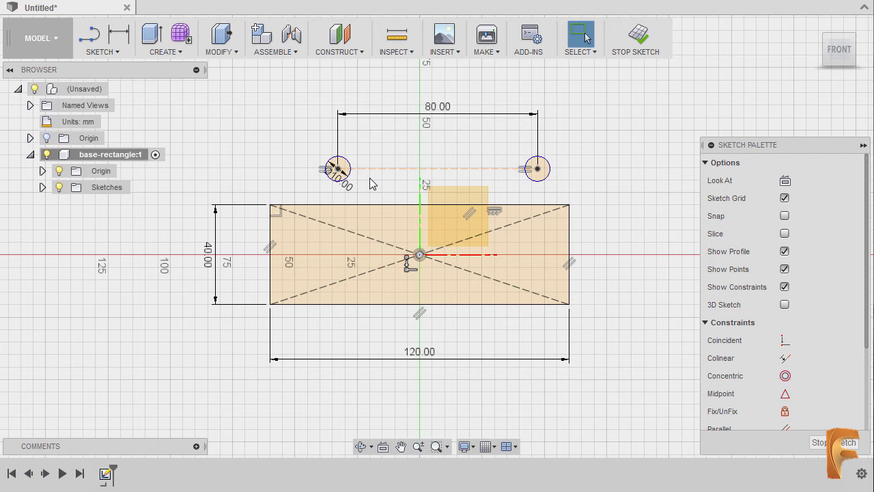
Select the construction line between hole centres together with the rectangle's centre point
scroll(783, 359, down, 2)
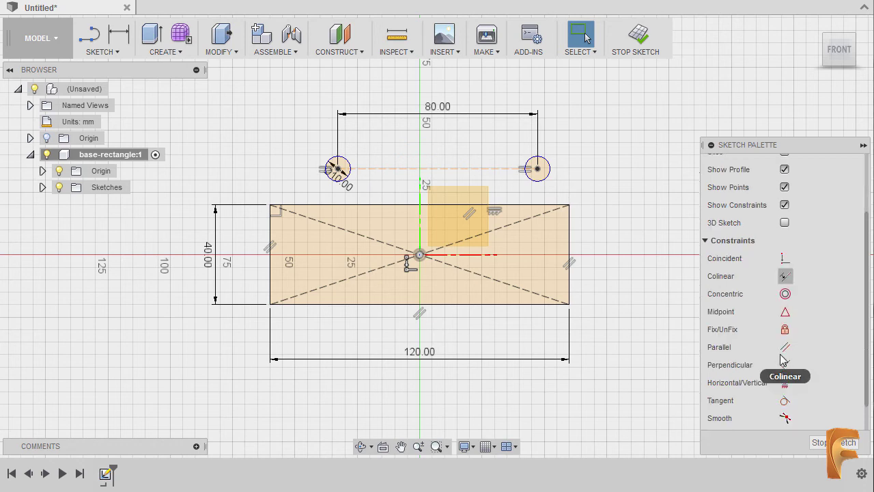
scroll(784, 360, down, 1)
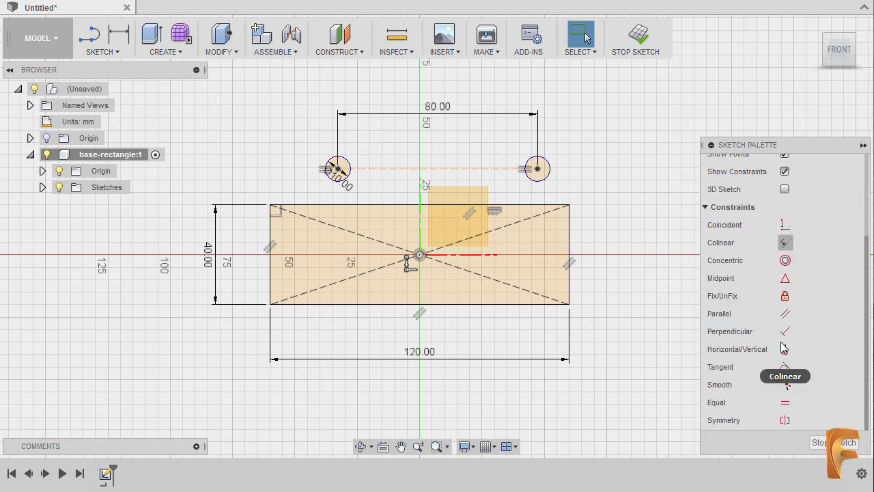
click(391, 168)
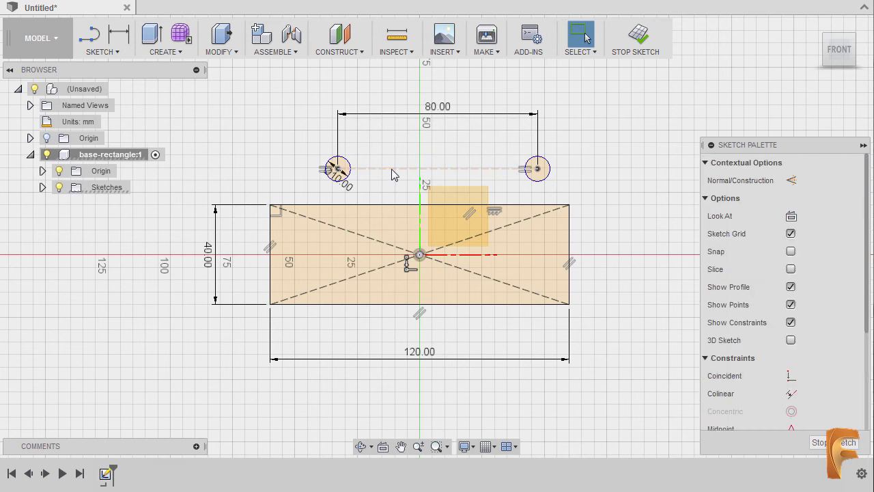
shift+click(418, 257)
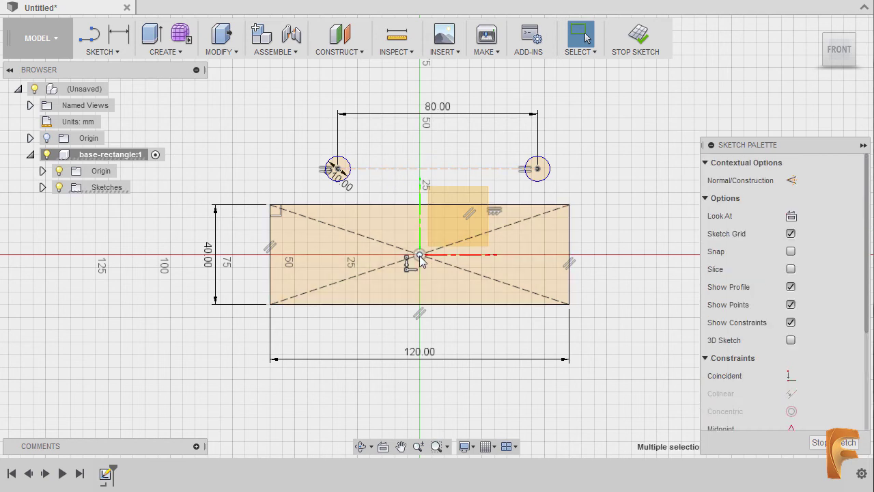
Apply a MidPoint constraint to the rectangle centre and move the 80.00 dimension above the holes
right_click(393, 188)
click(375, 333)
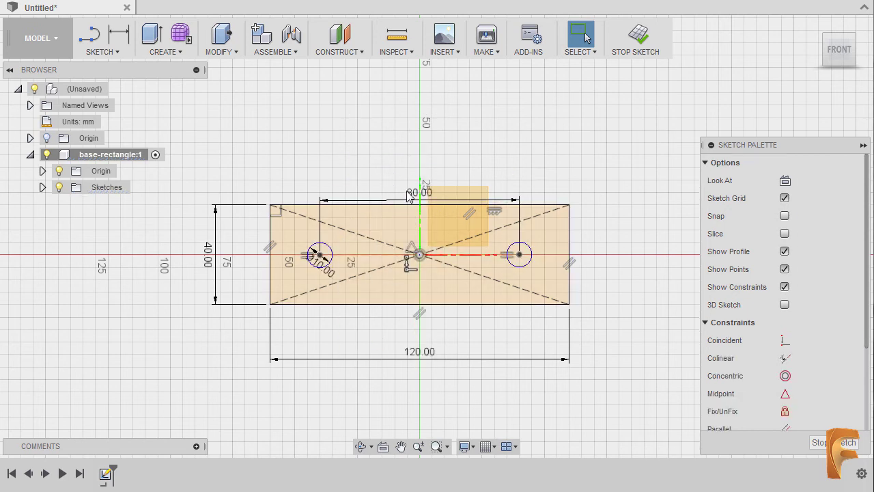
drag(414, 196, 416, 156)
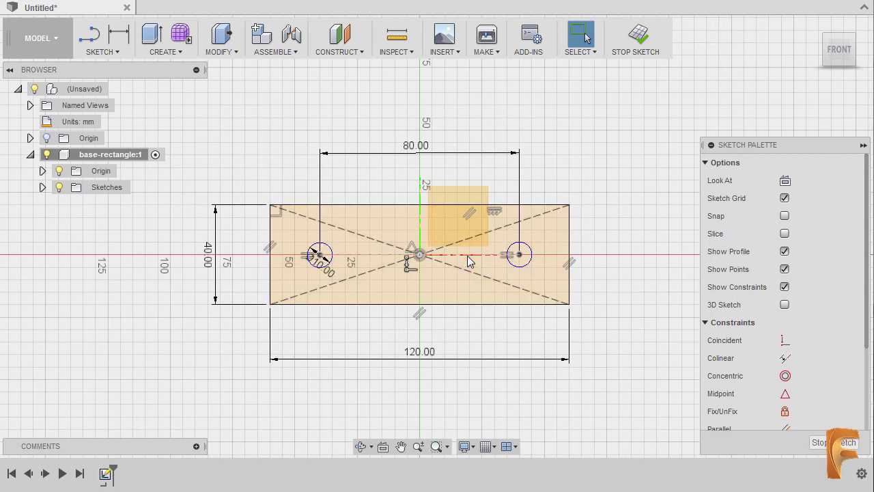
click(368, 257)
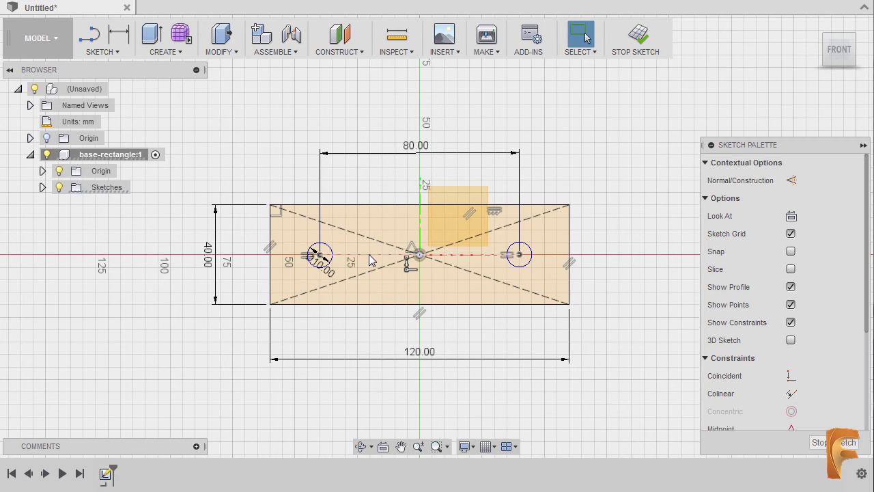
Constrain the line through the hole centres to Horizontal and zoom in on the sketch
right_click(370, 259)
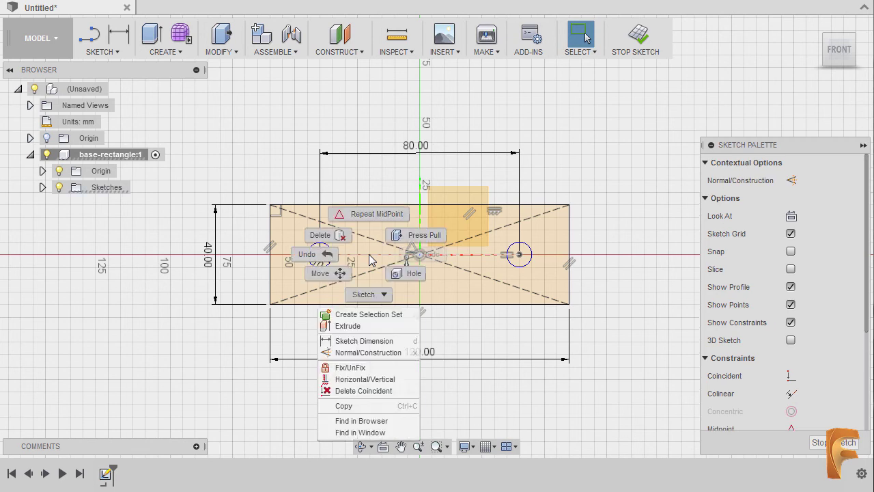
click(376, 374)
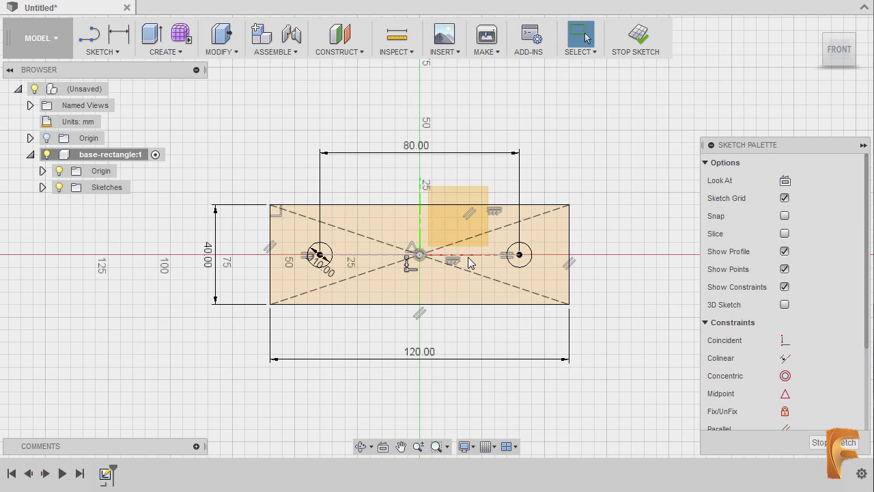
scroll(497, 299, up, 2)
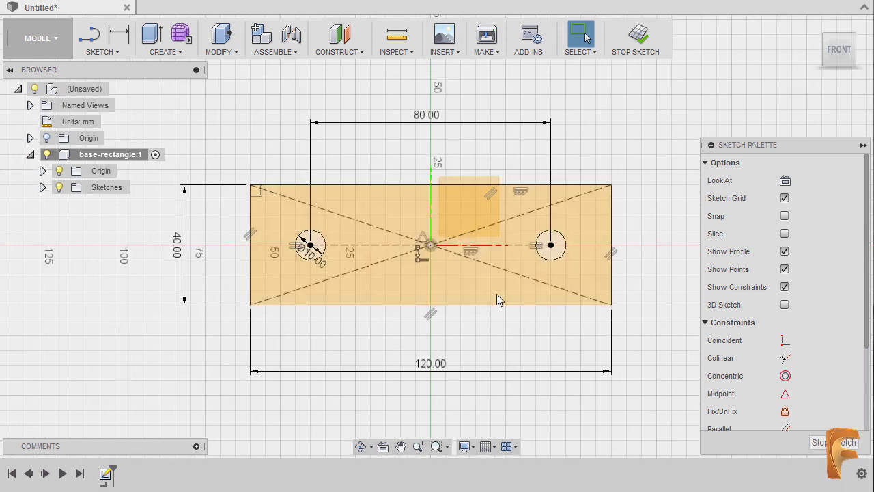
Extrude the rectangle profile Symmetric, Whole Length, 15 mm distance, producing the holed plate
key(e)
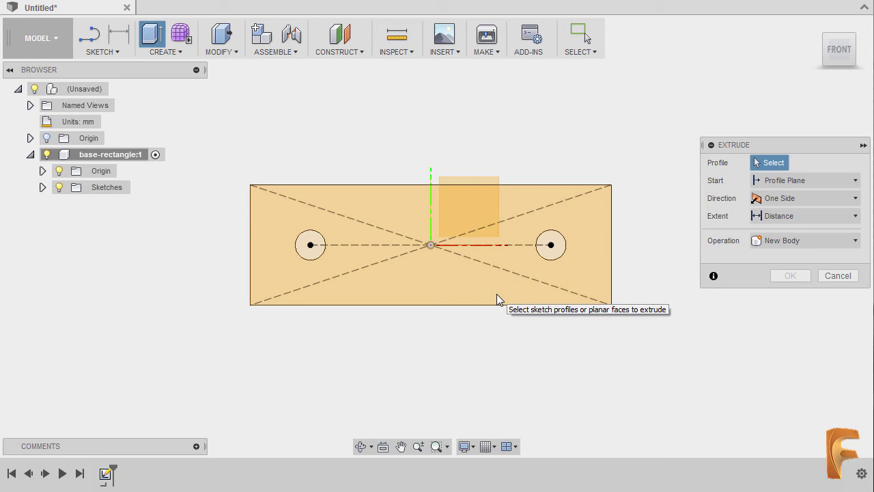
click(590, 214)
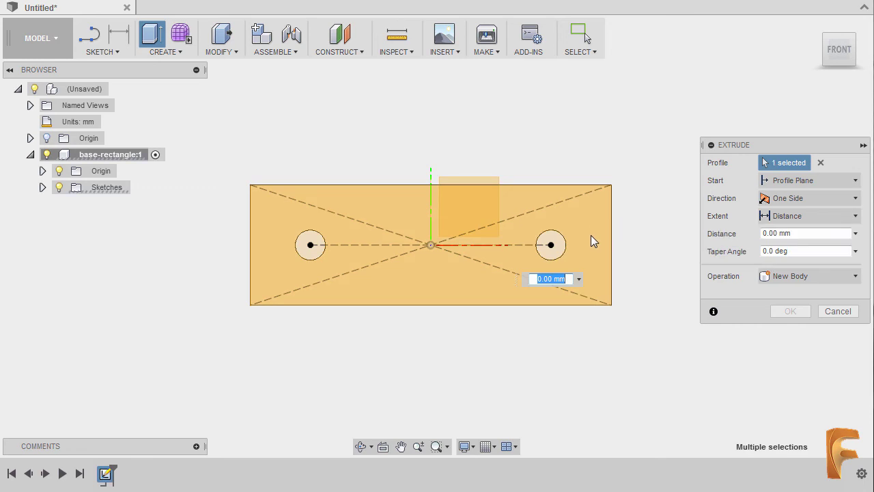
mouse_move(591, 235)
shift+middle_down()
mouse_move(536, 273)
mouse_move(544, 312)
mouse_move(552, 296)
shift+middle_up()
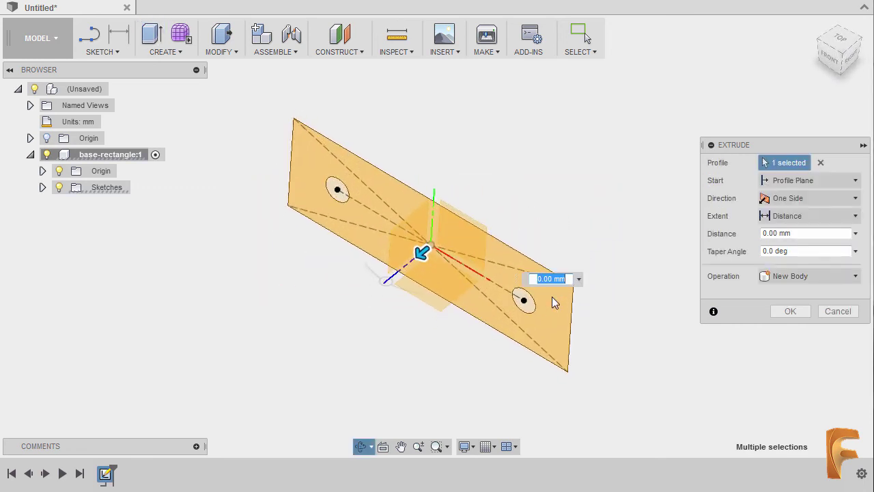
click(804, 198)
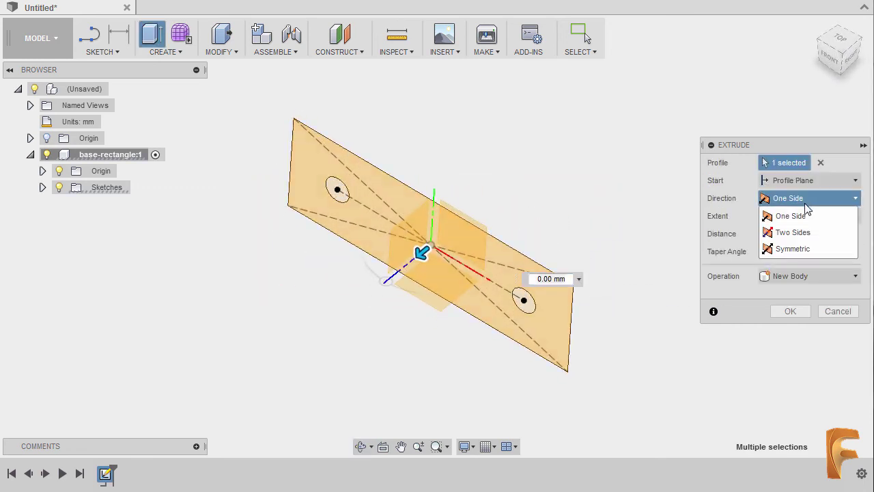
click(797, 250)
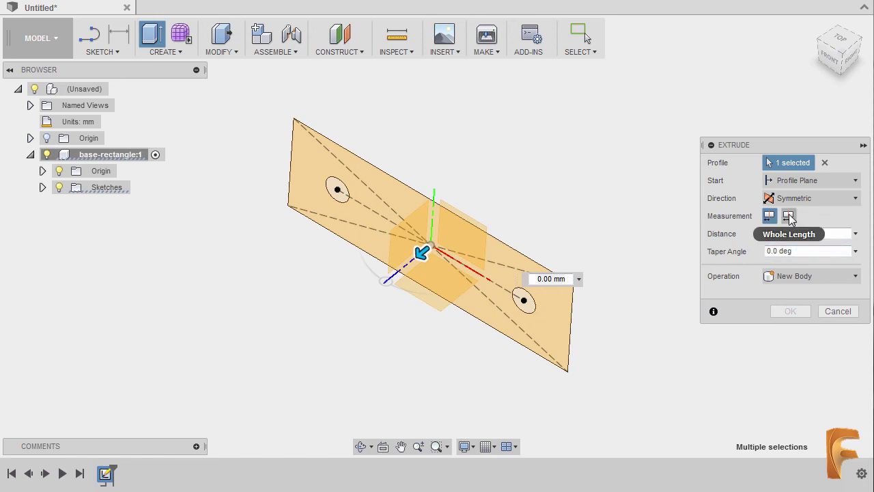
click(789, 217)
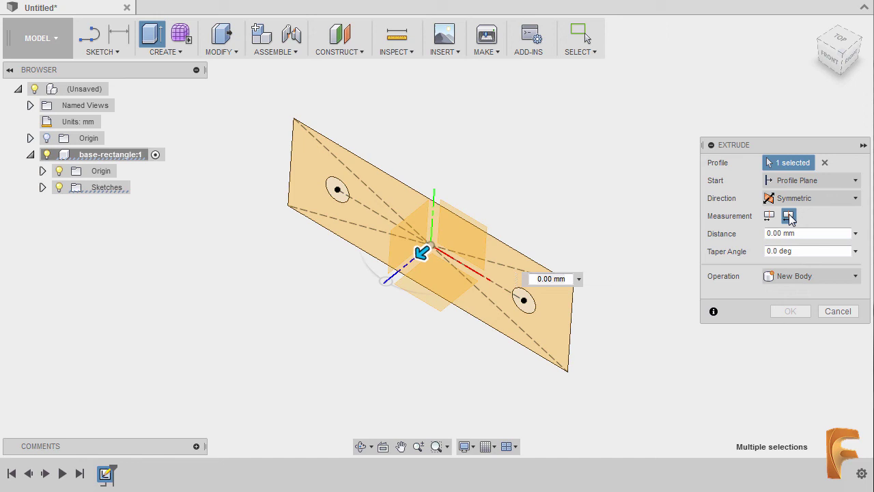
drag(798, 233, 713, 243)
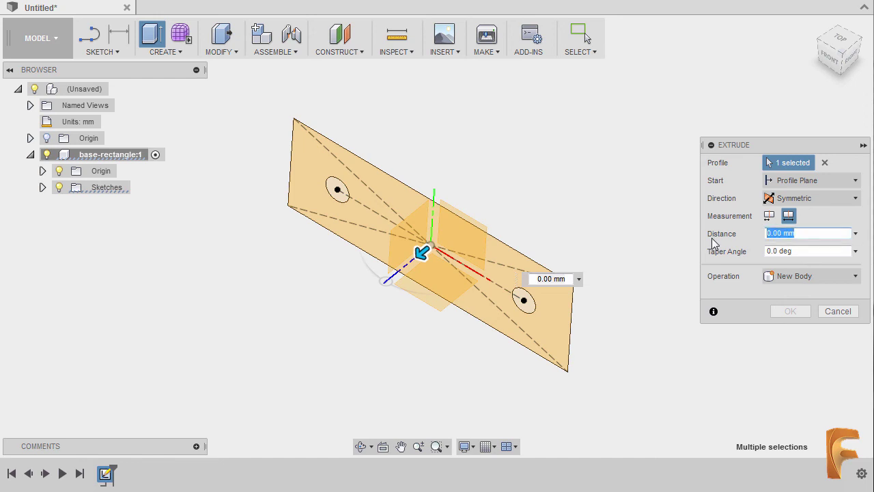
text(15)
key(Tab)
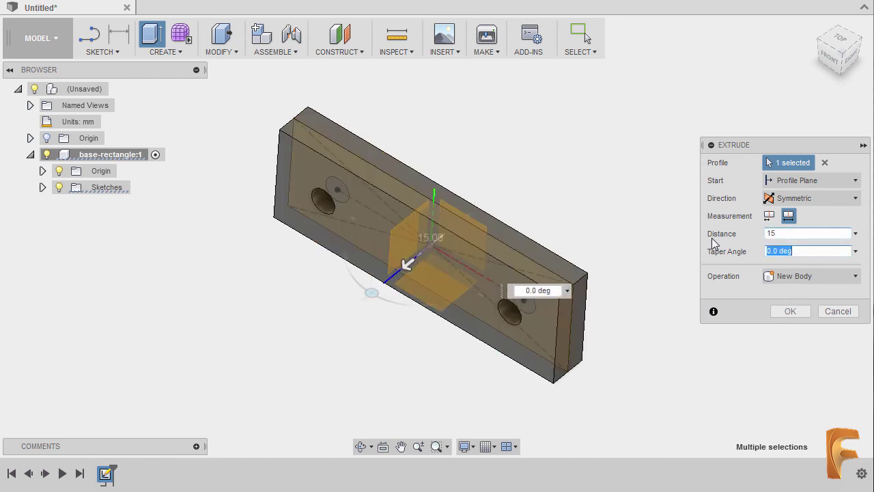
click(789, 312)
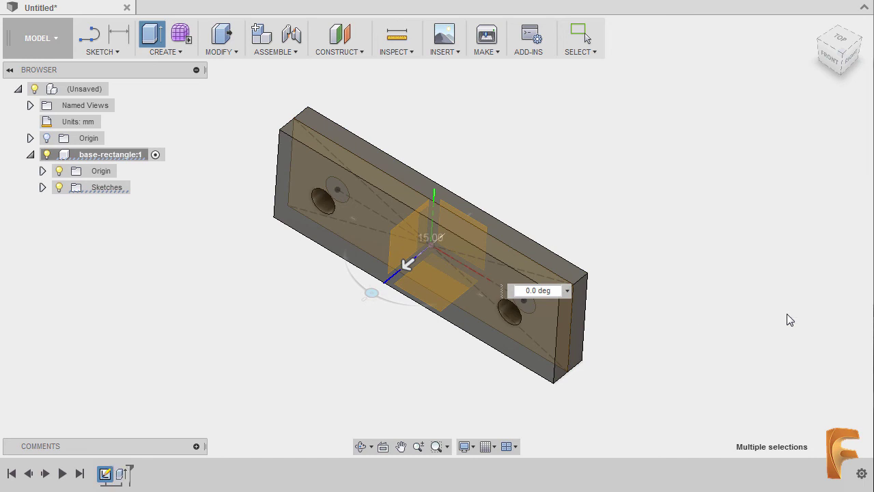
Hide the base-rectangle:1 Origin planes and axes, leaving only the two-hole plate, then expand its Sketches
shift+middle_drag(626, 319, 687, 277)
drag(687, 277, 652, 302)
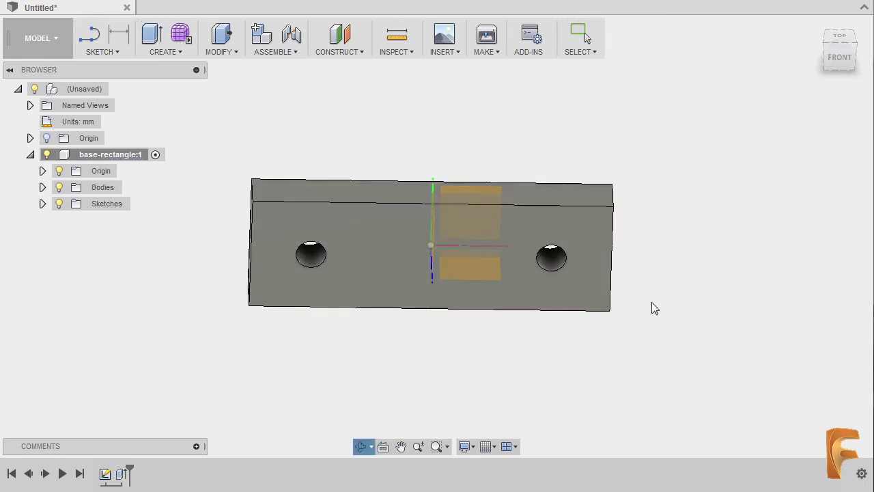
key(Escape)
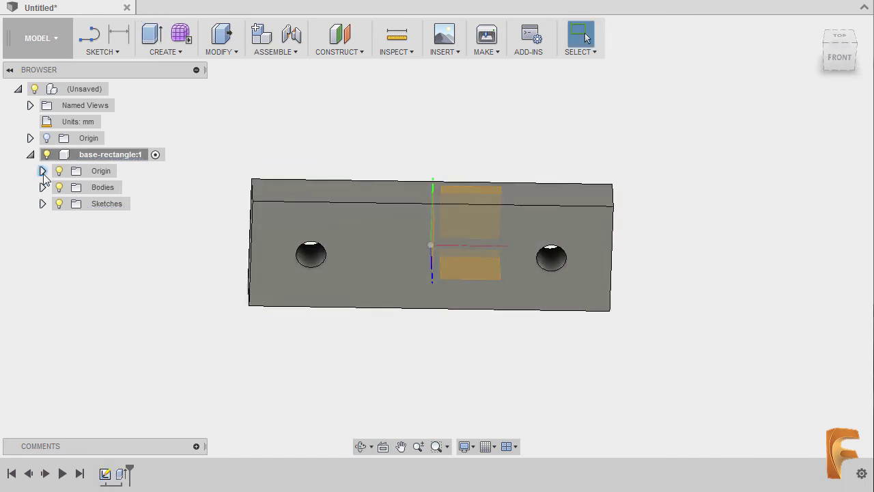
click(42, 171)
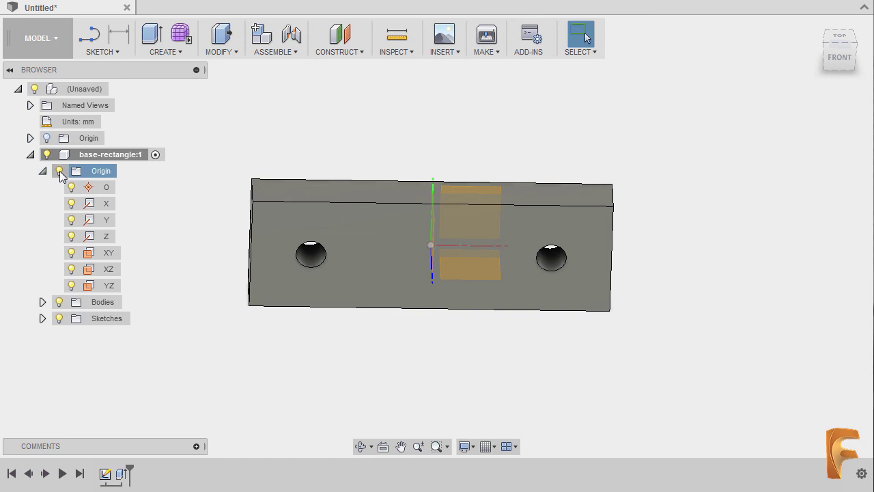
click(60, 171)
click(42, 171)
shift+middle_drag(314, 246, 286, 230)
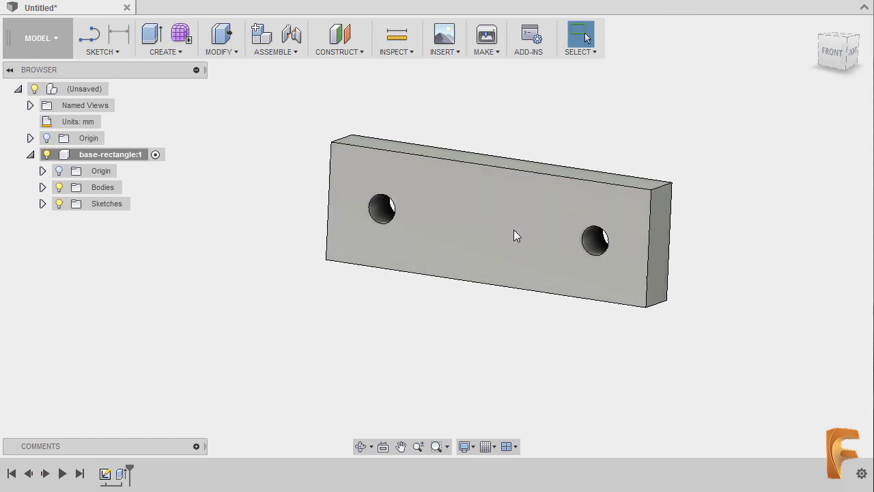
click(42, 203)
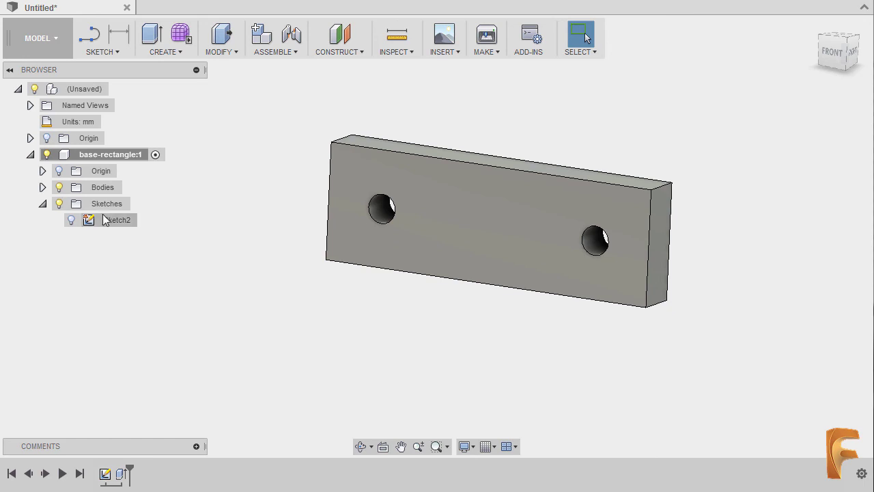
right_click(96, 221)
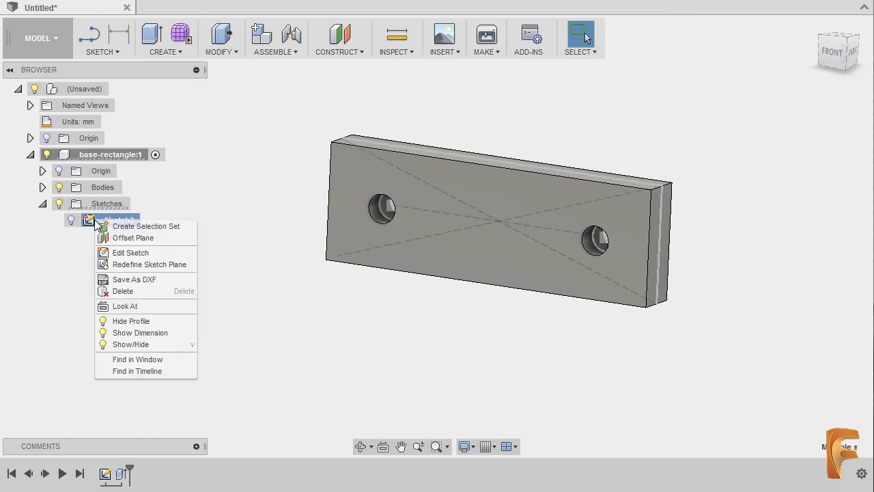
click(128, 253)
double_click(222, 235)
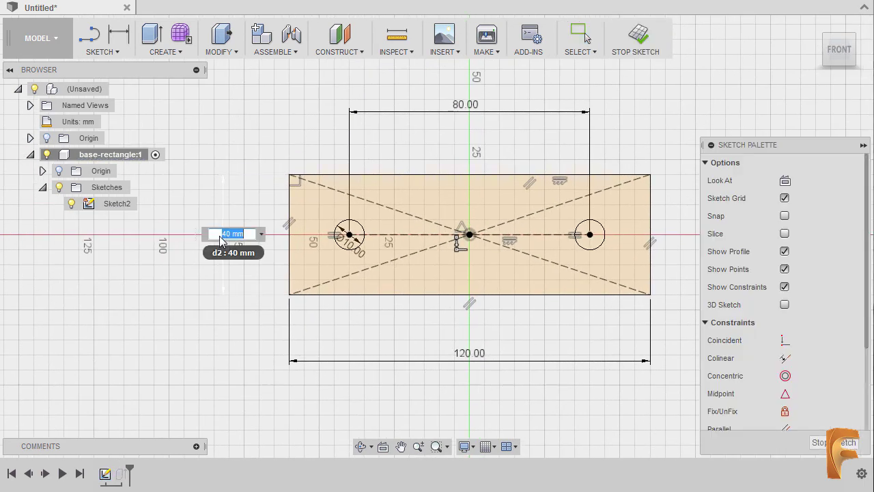
text(60)
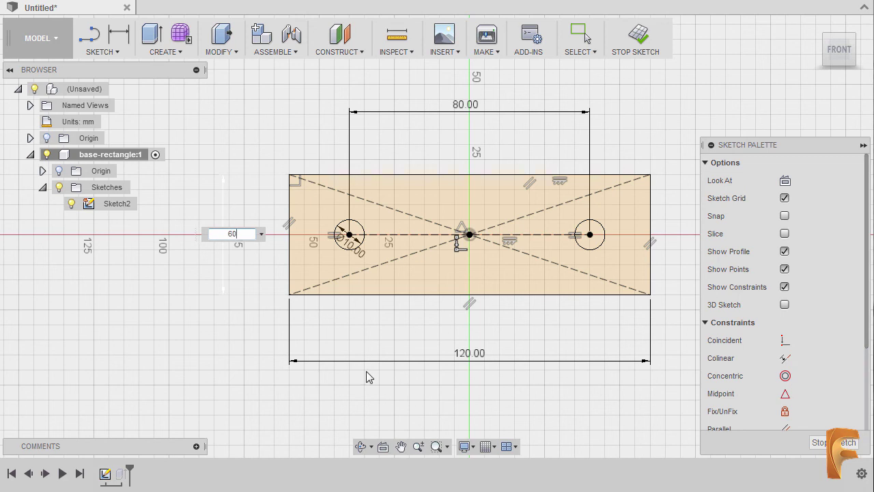
key(Return)
double_click(477, 382)
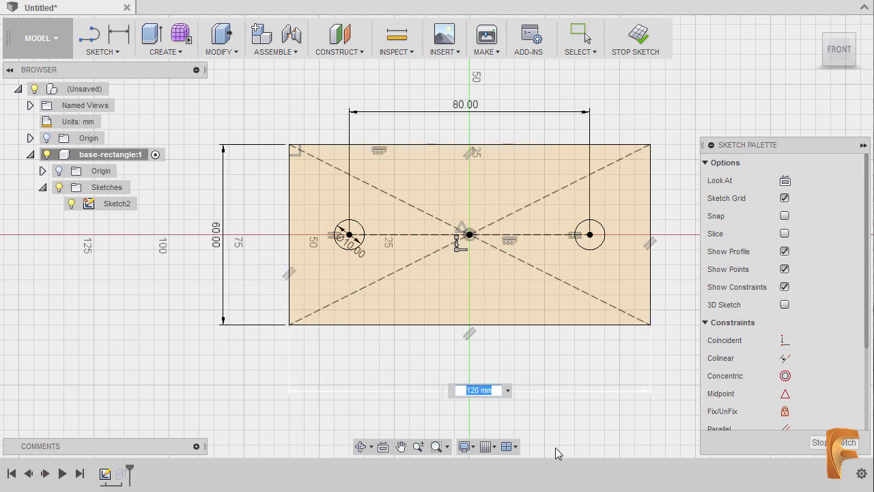
text(140)
key(Return)
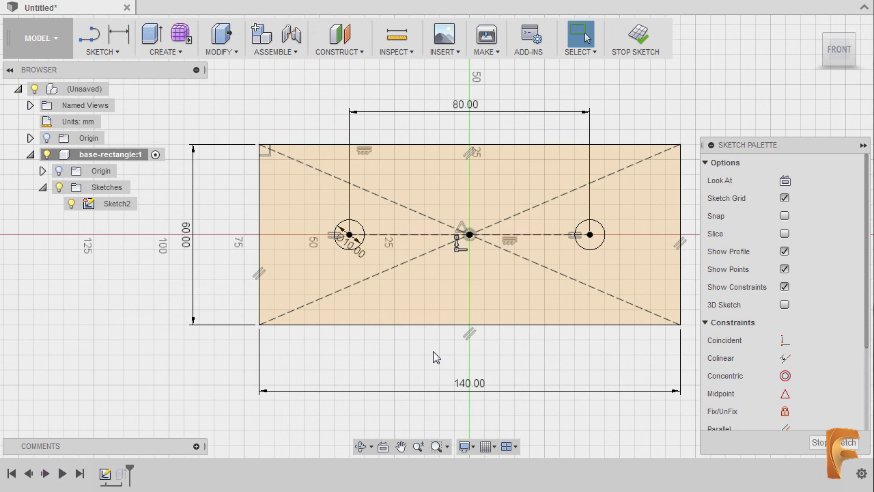
key(ctrl+z)
key(ctrl+z)
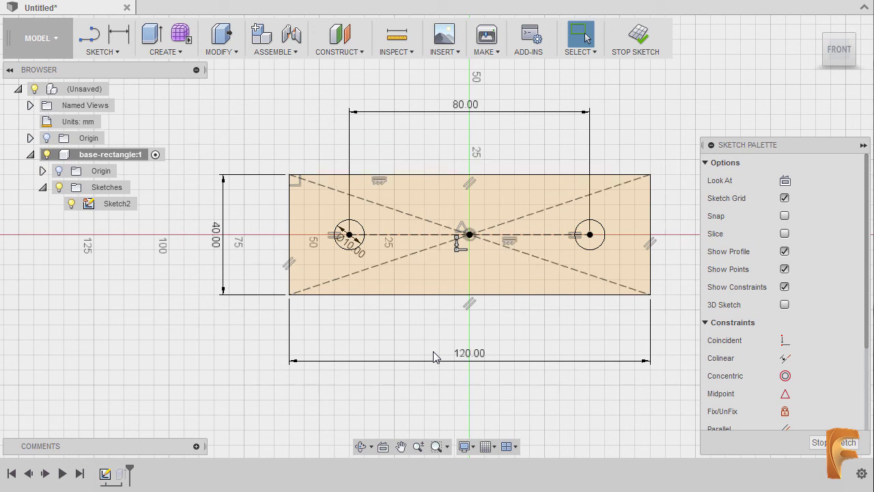
click(639, 40)
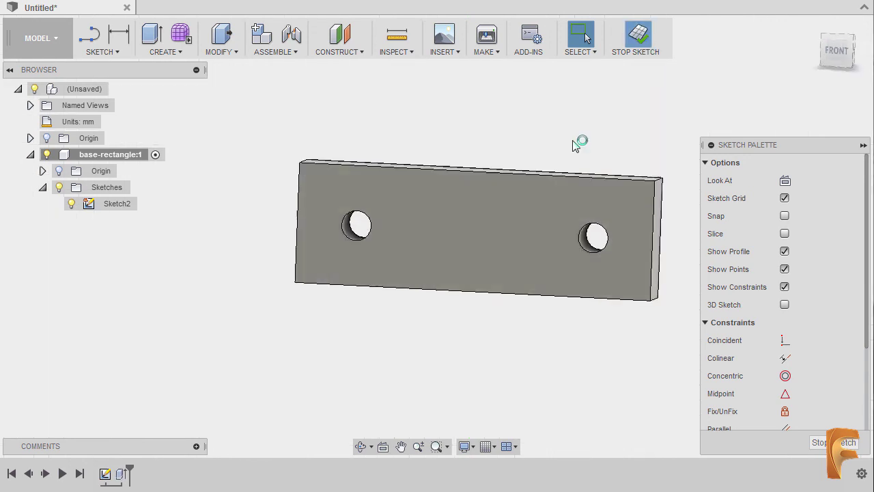
mouse_move(494, 223)
shift+middle_down()
mouse_move(479, 250)
mouse_move(492, 235)
shift+middle_up()
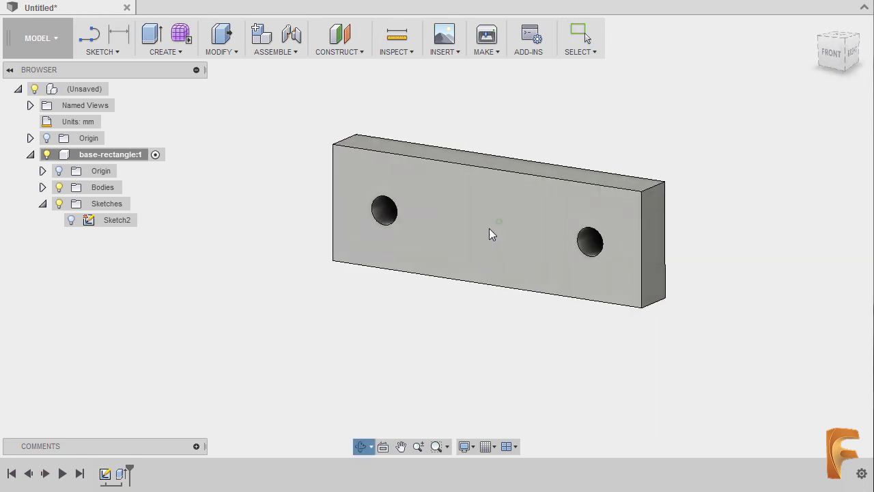
scroll(489, 229, up, 3)
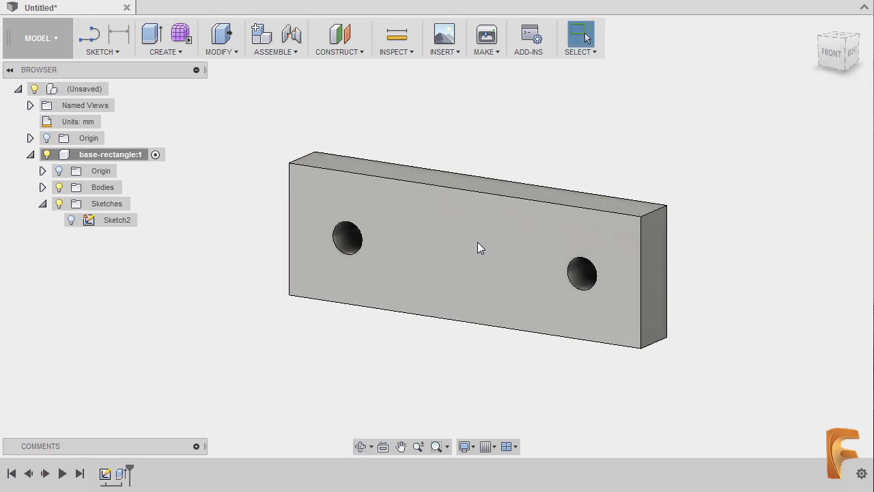